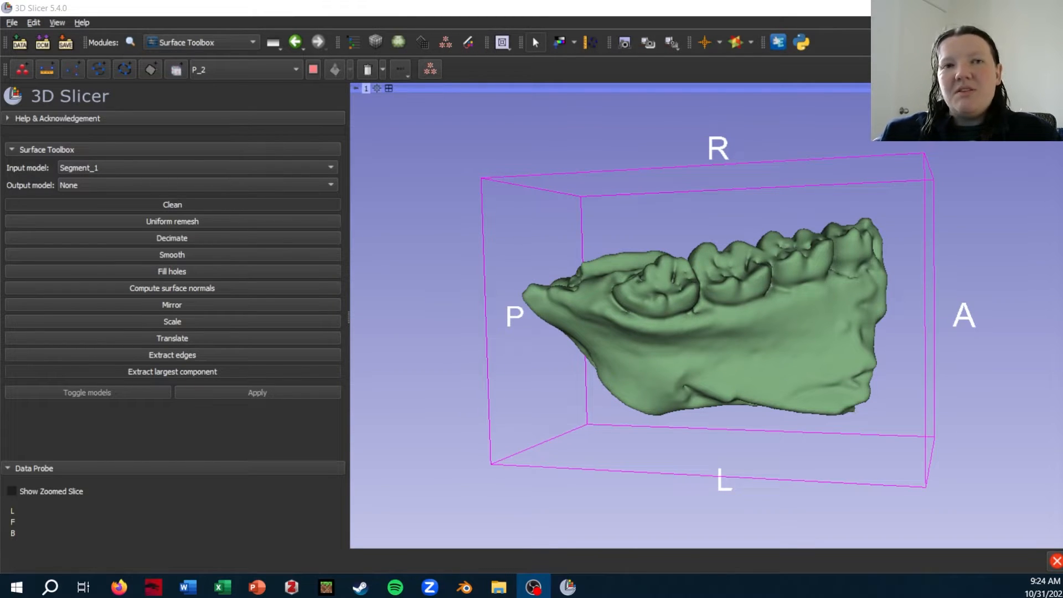
In the Surface Toolbox module, create a new output model named Model for the Segment_1 input.
left_click(215, 44)
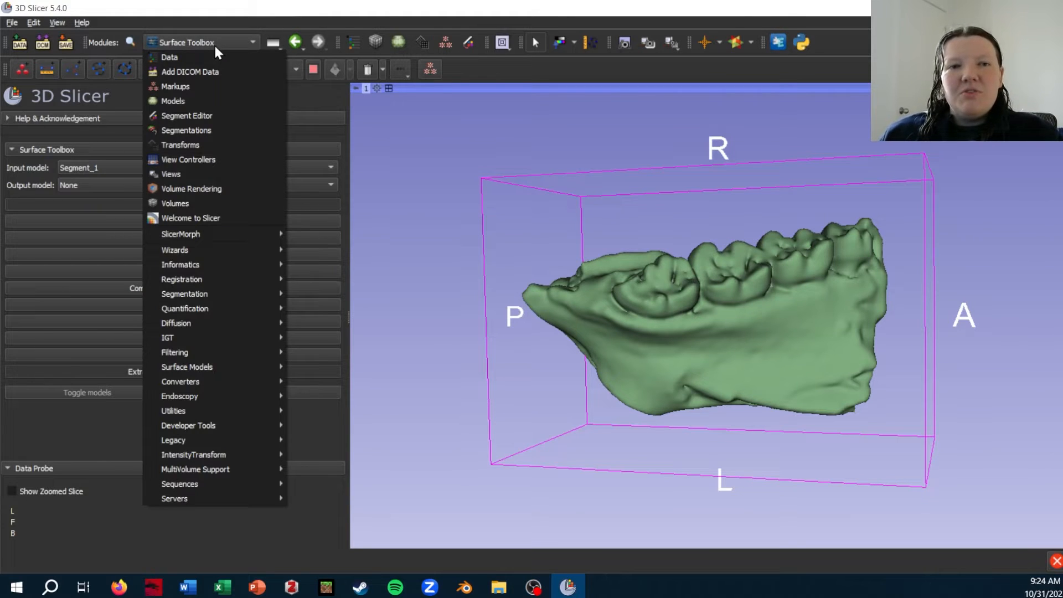
mouse_move(211, 365)
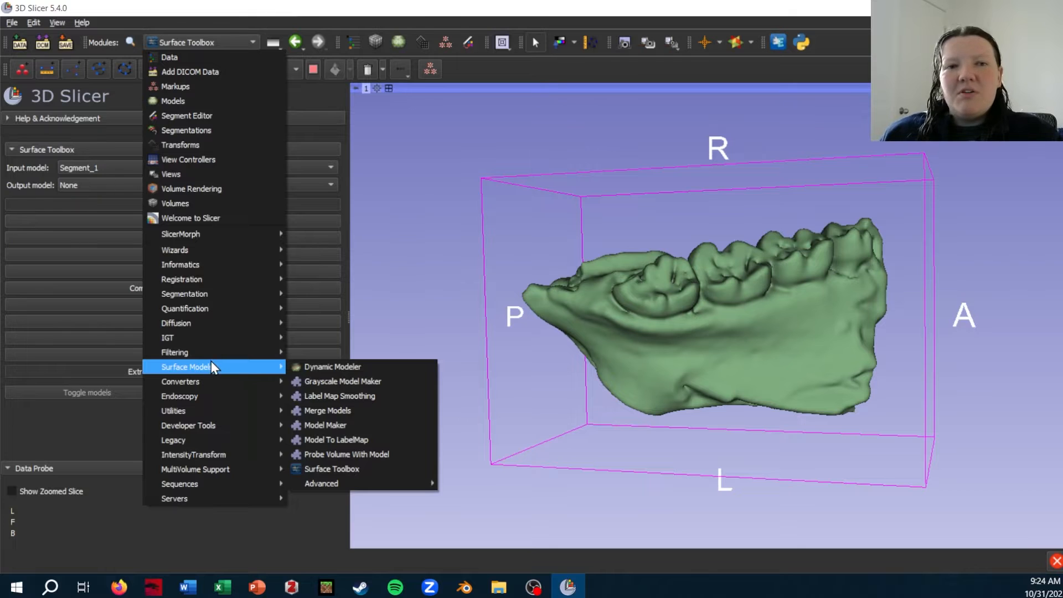
left_click(349, 469)
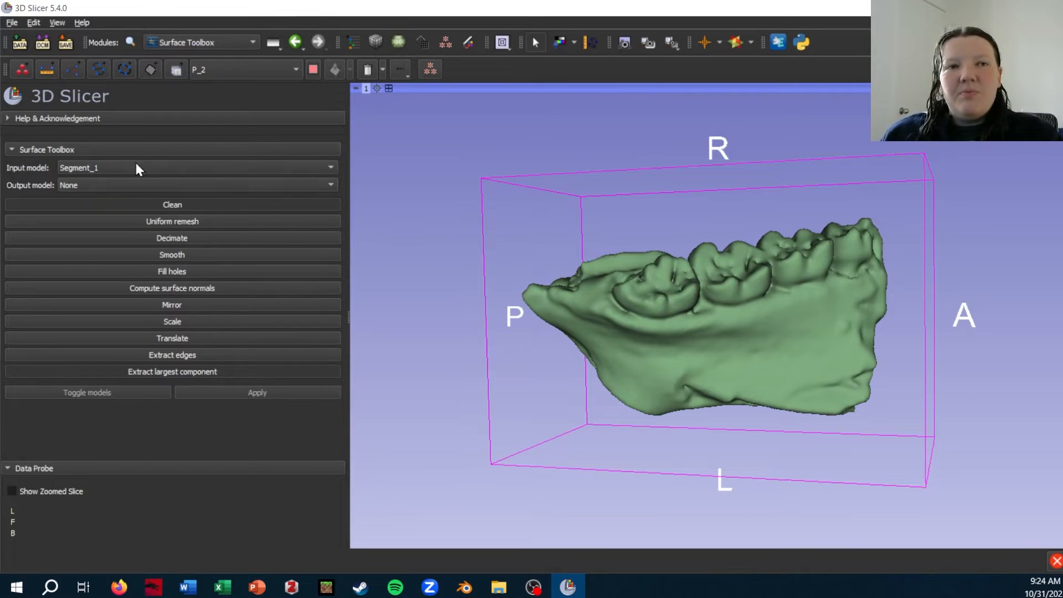
left_click(118, 184)
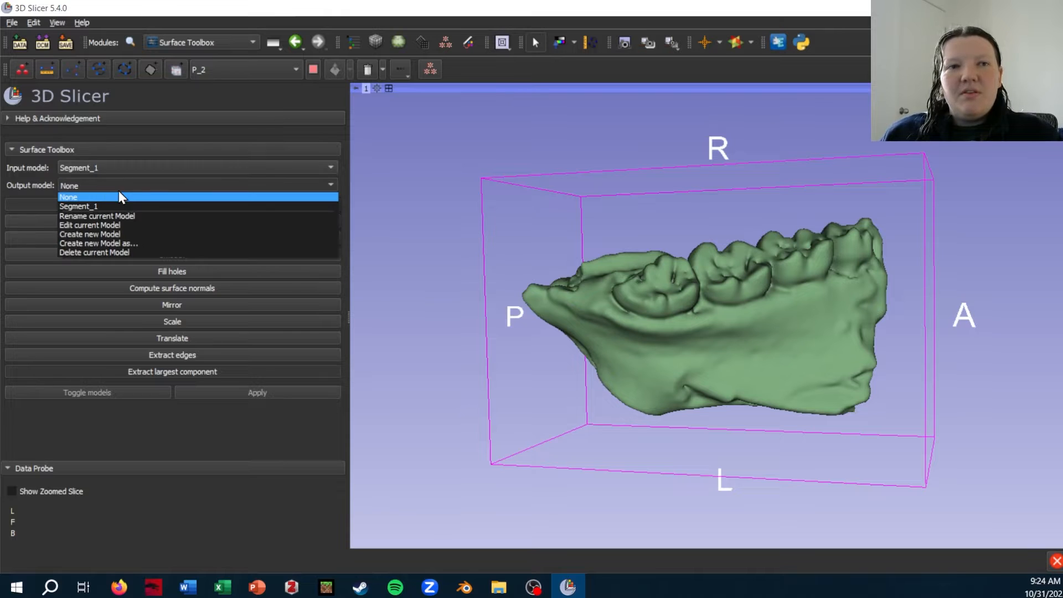
left_click(142, 240)
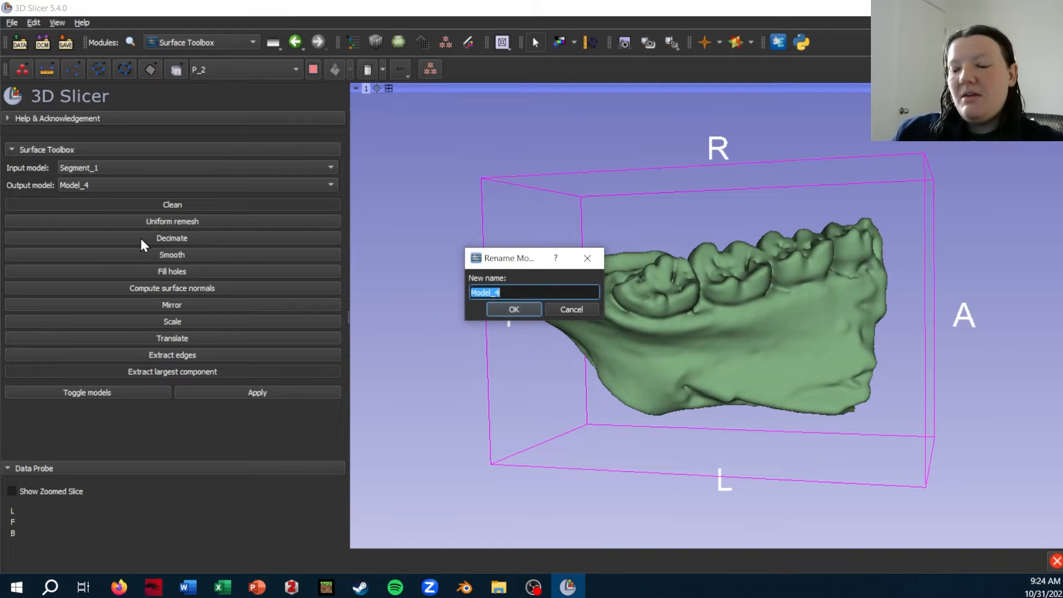
type("Model")
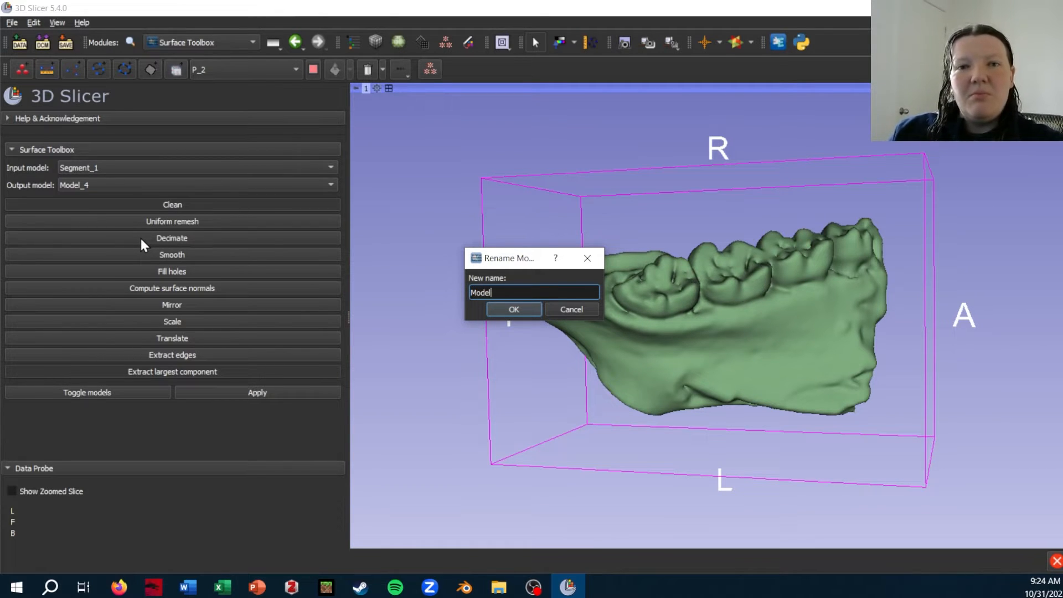
key("Return")
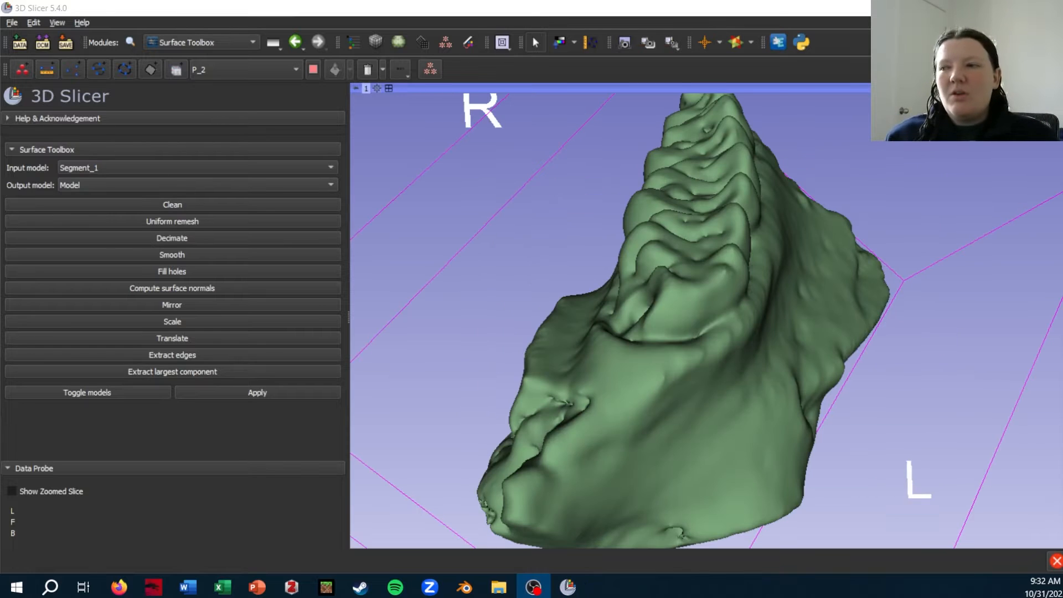
Apply the Clean operation to Segment_1, writing the result to the output model Model.
left_click(233, 208)
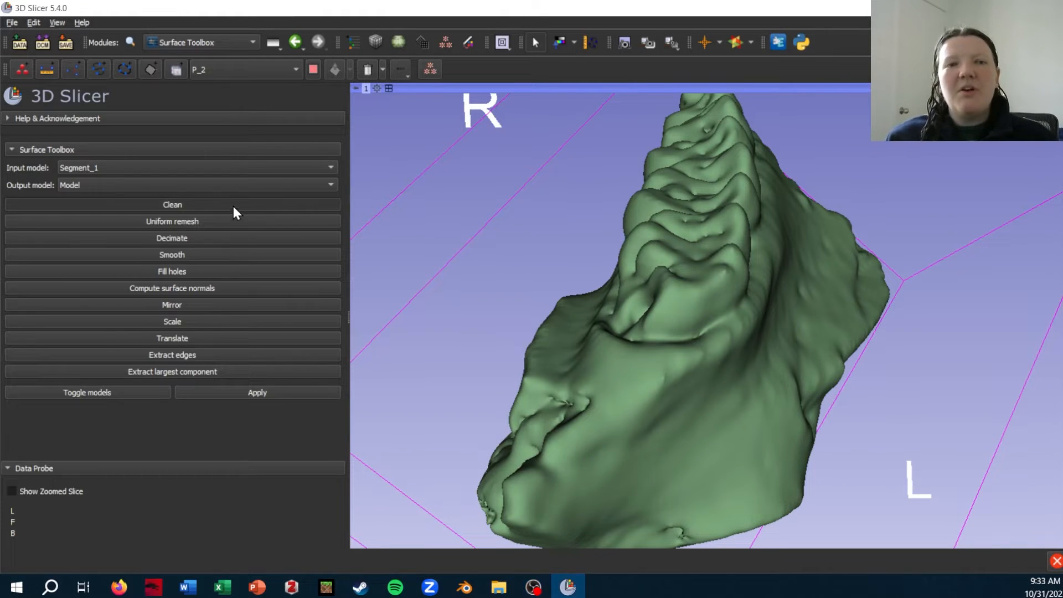
left_click(256, 389)
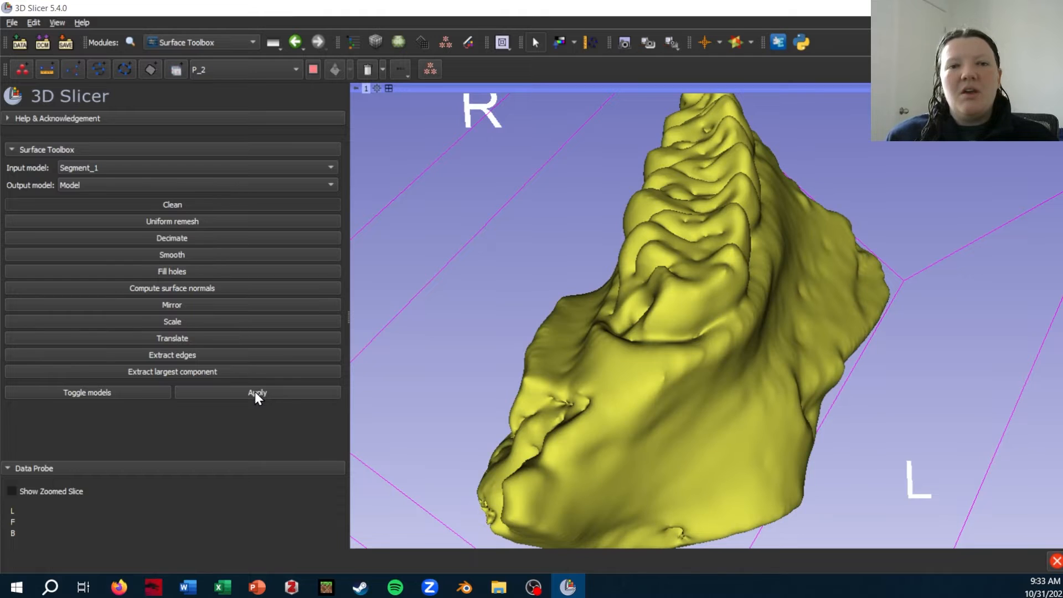
left_click_drag(776, 311, 627, 285)
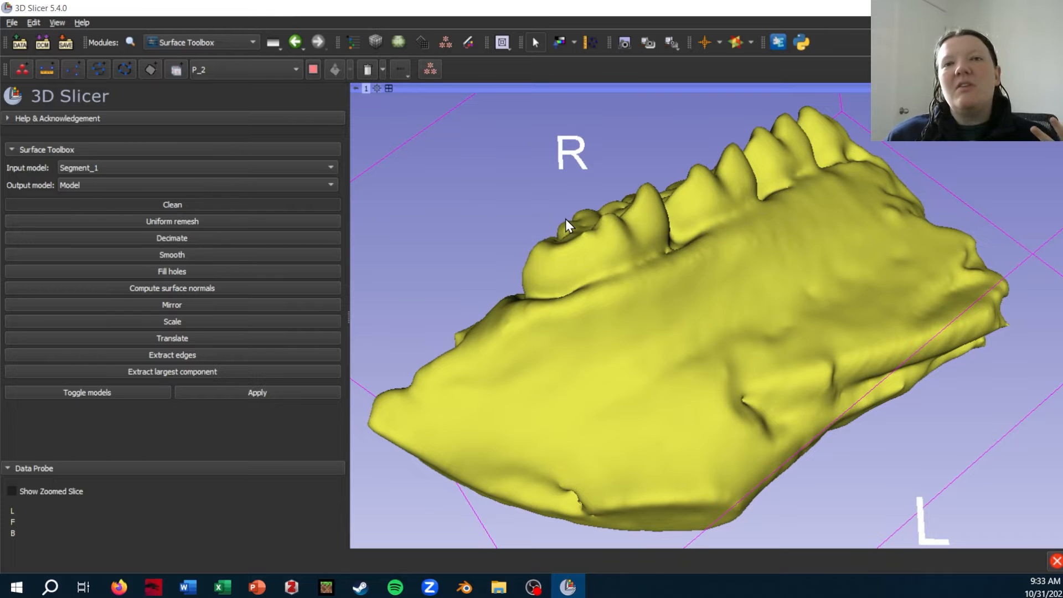
left_click_drag(615, 222, 829, 219)
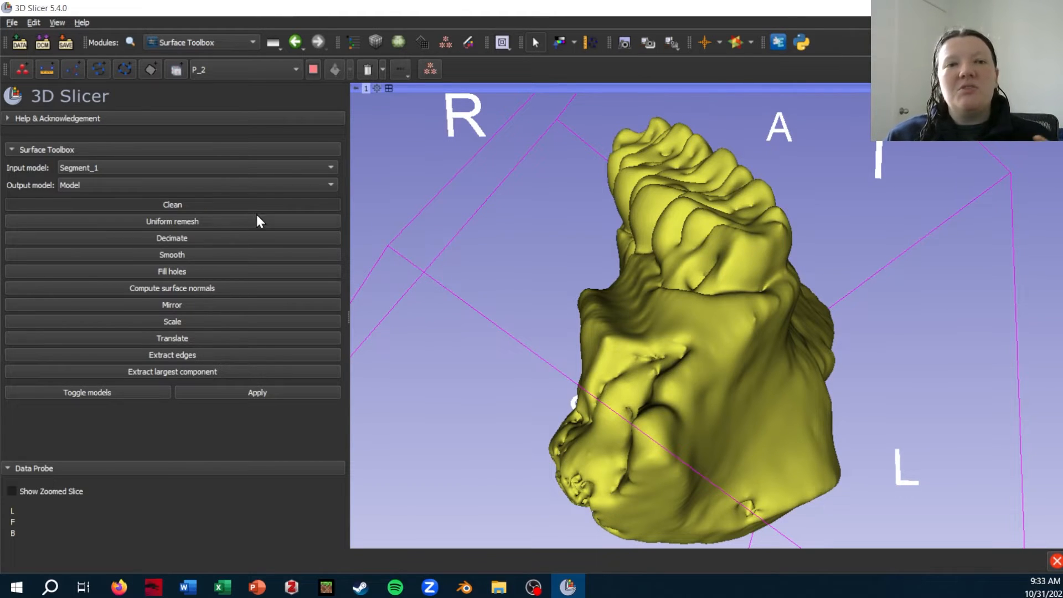
Decimate Segment_1 into the output model with a reduction of 0.70 and boundary deletion on.
left_click(232, 237)
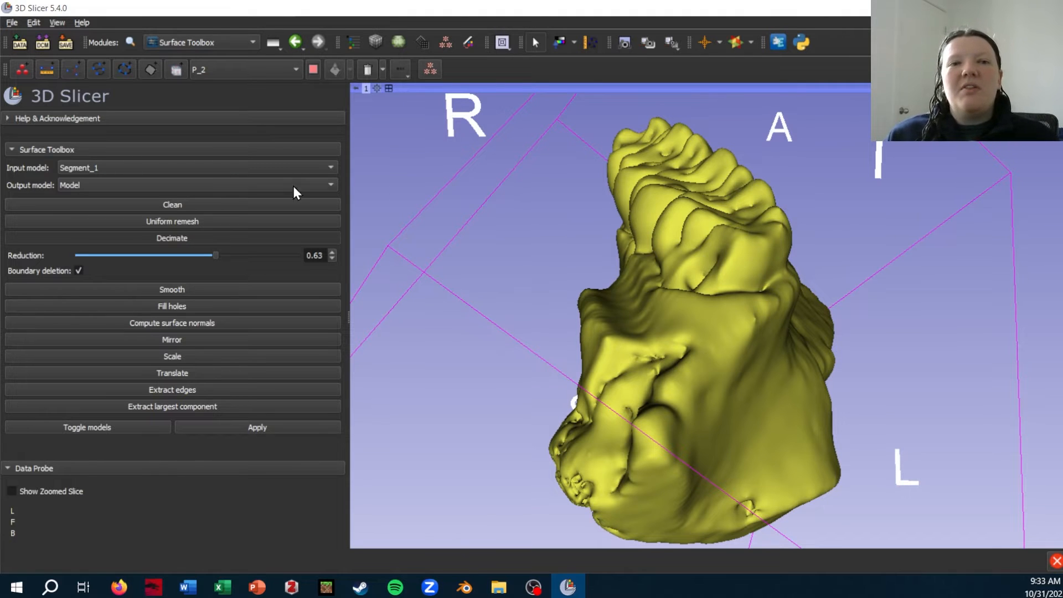
left_click_drag(216, 255, 241, 268)
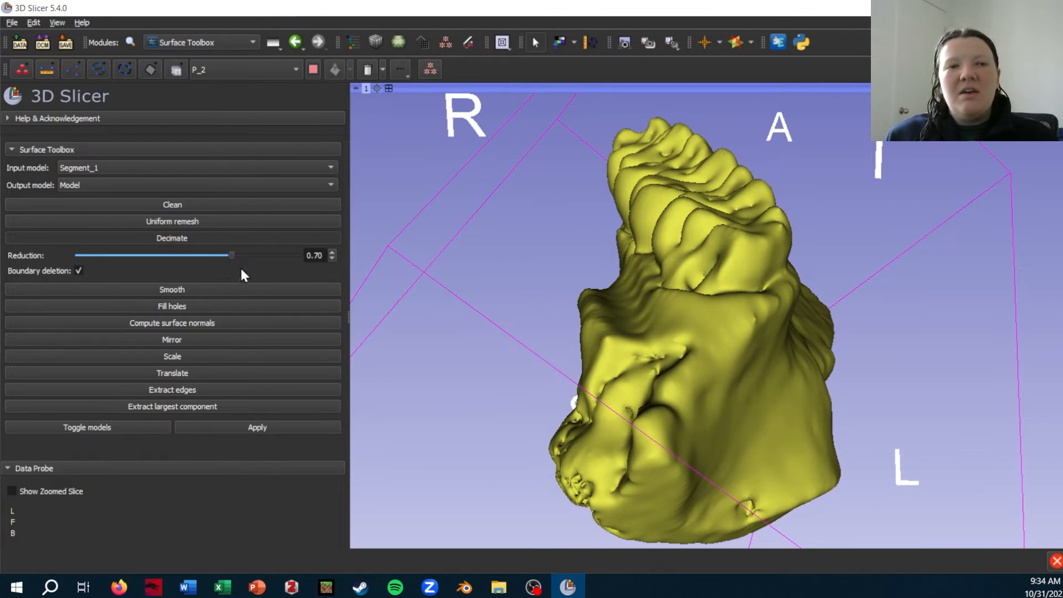
left_click(268, 428)
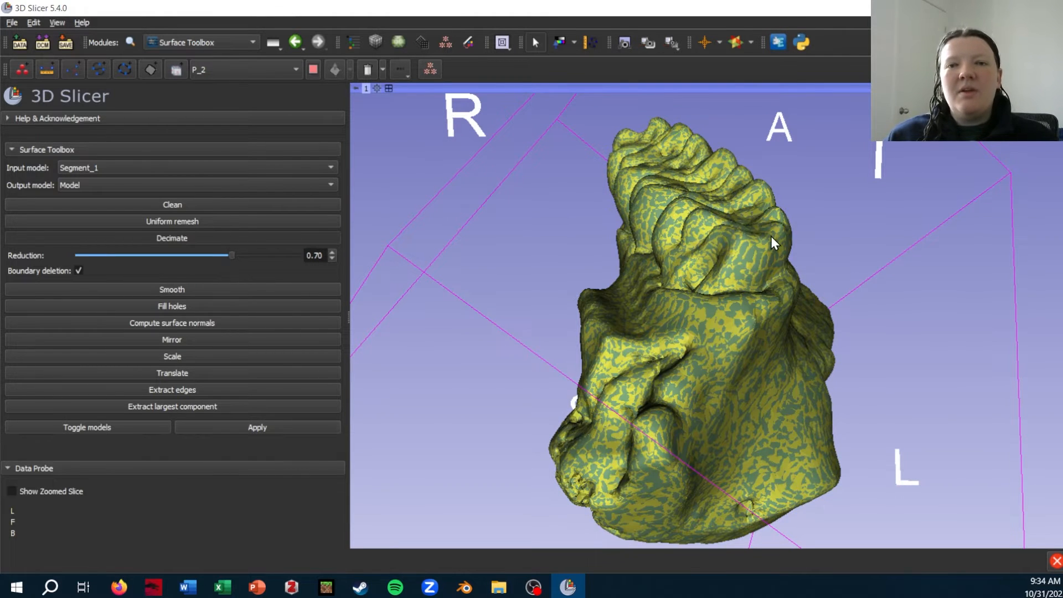
Examine the decimated jaw mesh close up, comparing it with the original surface and checking the tooth crowns' detail.
scroll(769, 238, "up", 6)
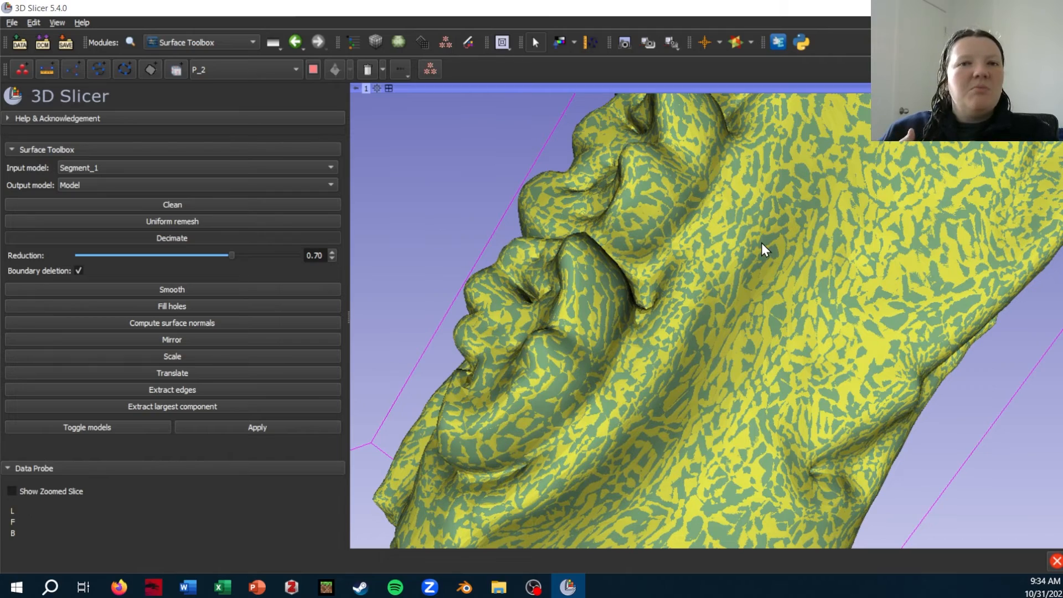
scroll(762, 242, "up", 8)
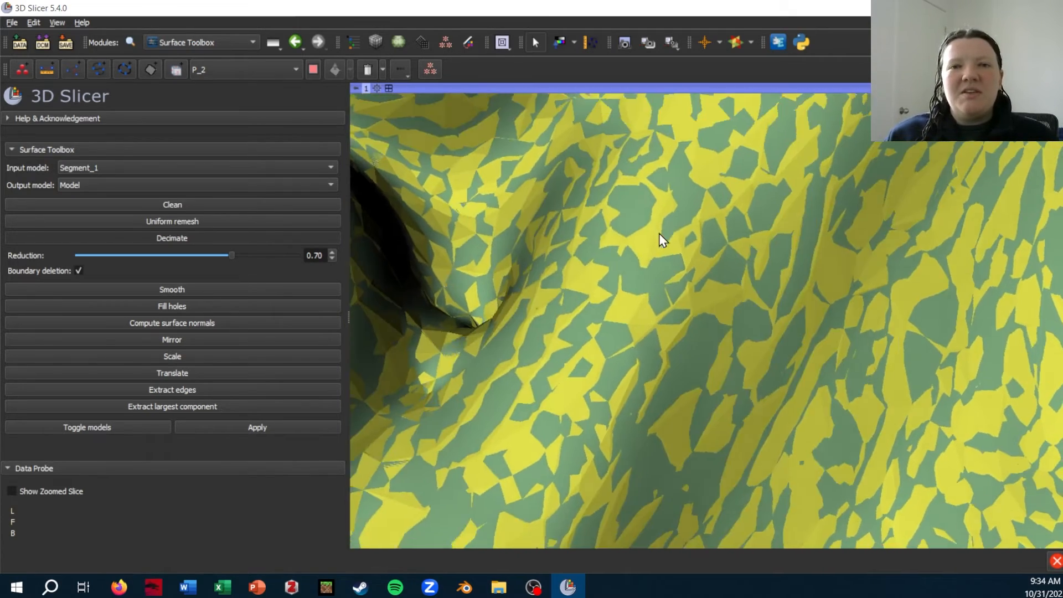
mouse_move(659, 234)
left_mouse_down()
mouse_move(688, 261)
mouse_move(654, 321)
mouse_move(700, 285)
mouse_move(702, 267)
mouse_move(736, 257)
mouse_move(756, 232)
mouse_move(655, 232)
left_mouse_up()
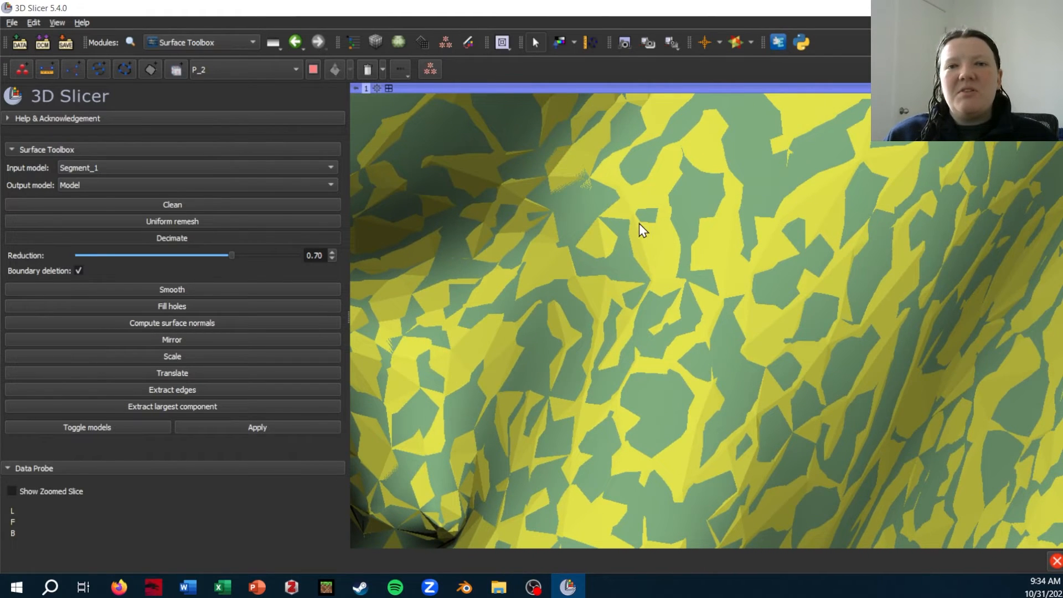
left_click_drag(662, 283, 712, 207)
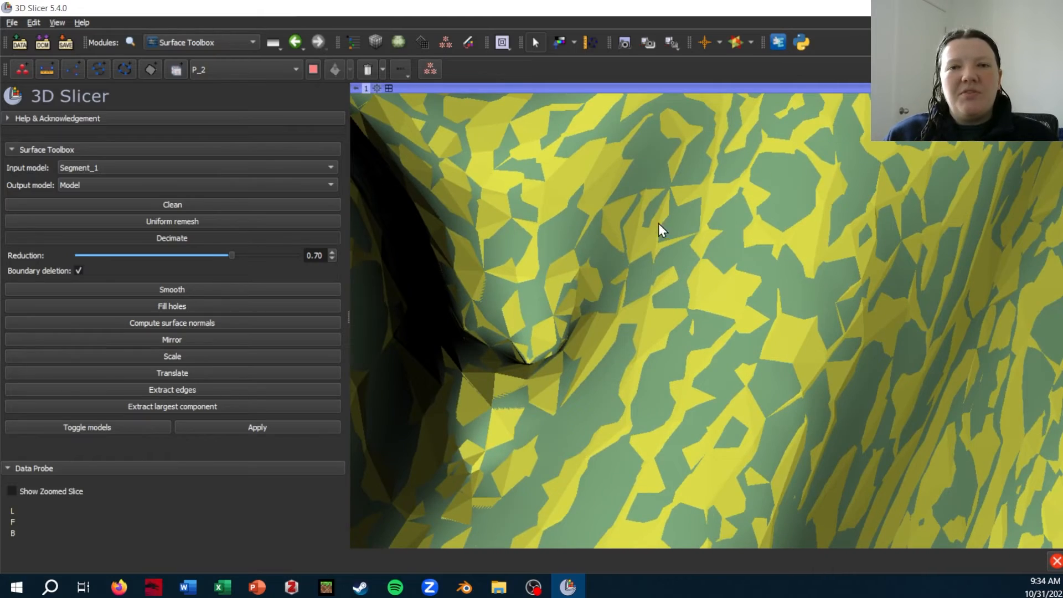
scroll(688, 224, "down", 10)
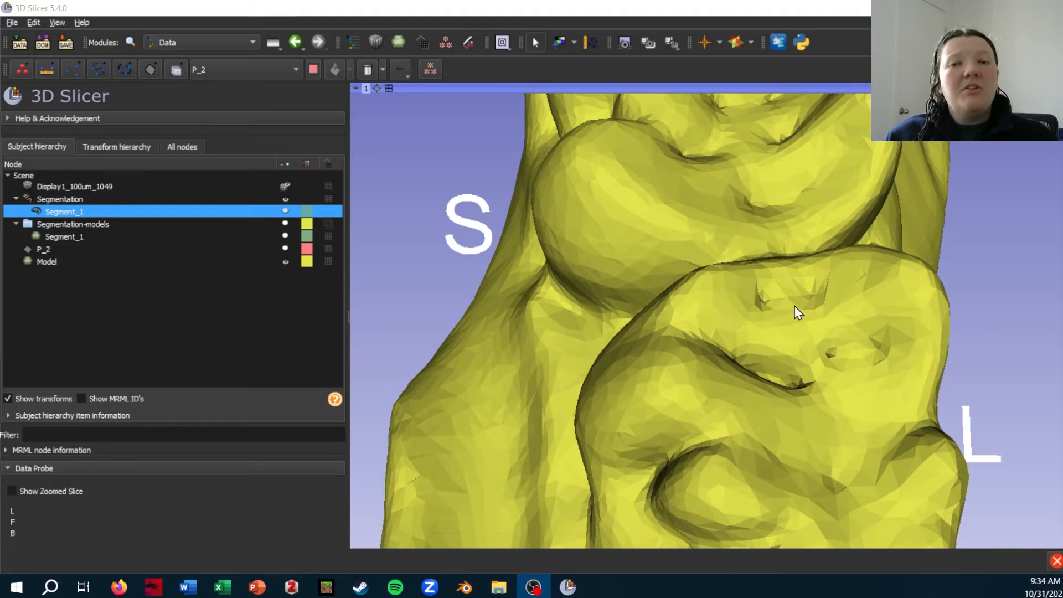
left_click_drag(713, 279, 828, 284)
scroll(690, 306, "down", 6)
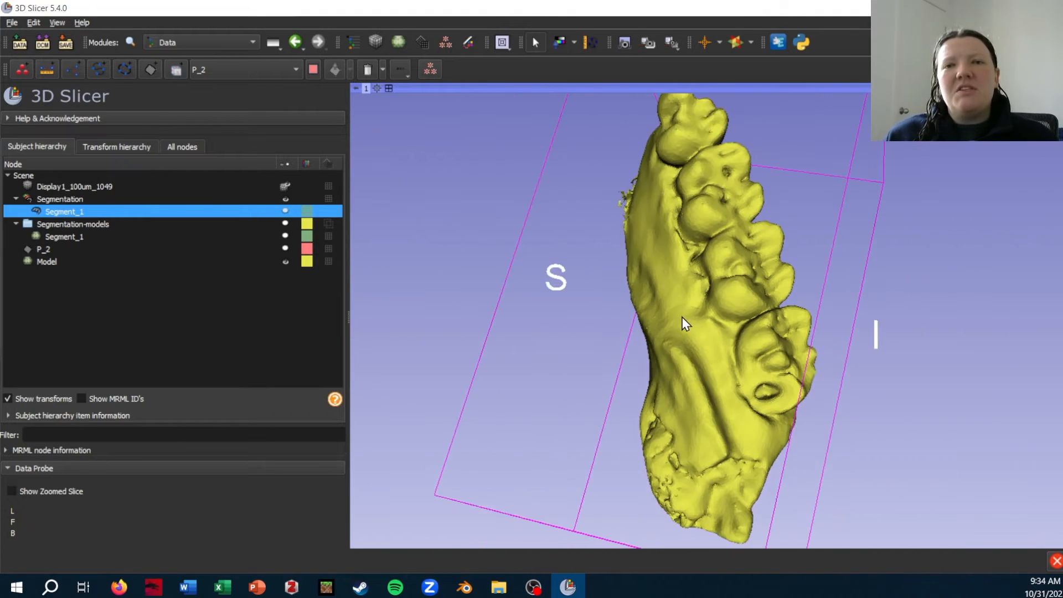
left_click_drag(682, 323, 825, 316)
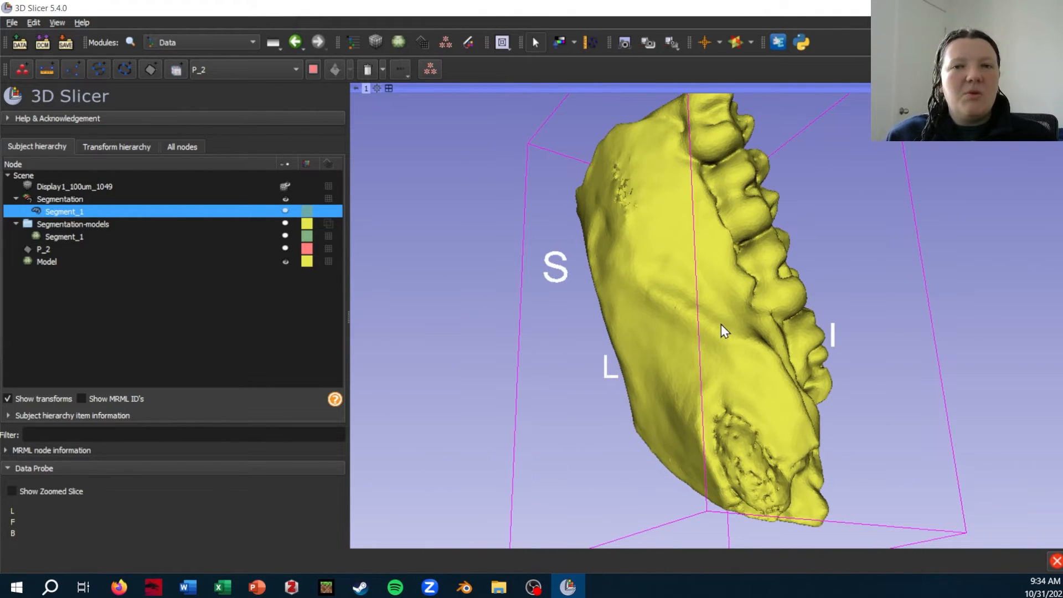
left_click_drag(736, 324, 573, 285)
scroll(721, 348, "up", 10)
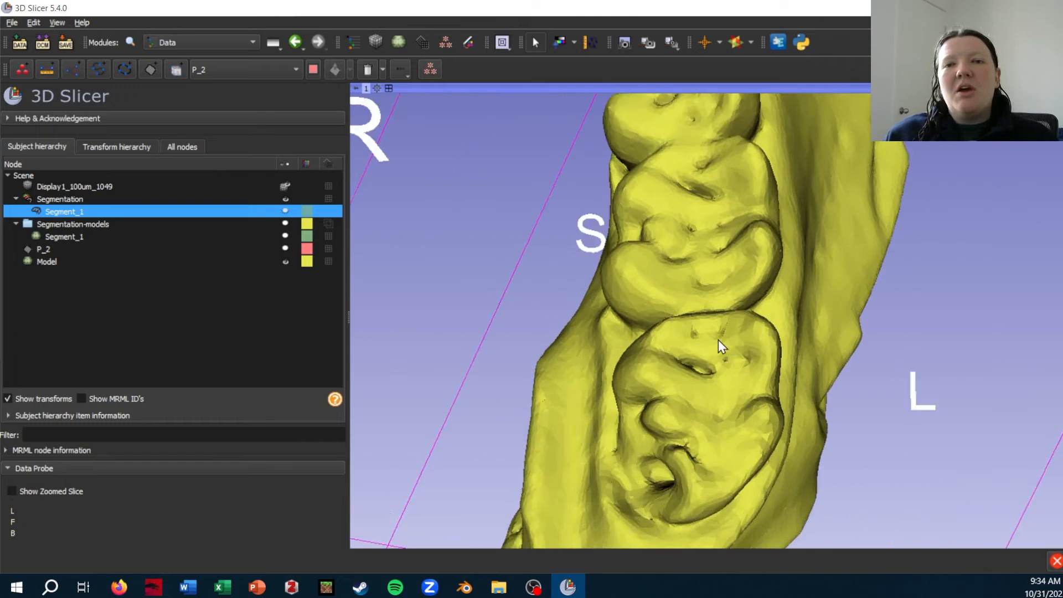
mouse_move(752, 327)
left_mouse_down()
mouse_move(730, 330)
mouse_move(656, 280)
left_mouse_up()
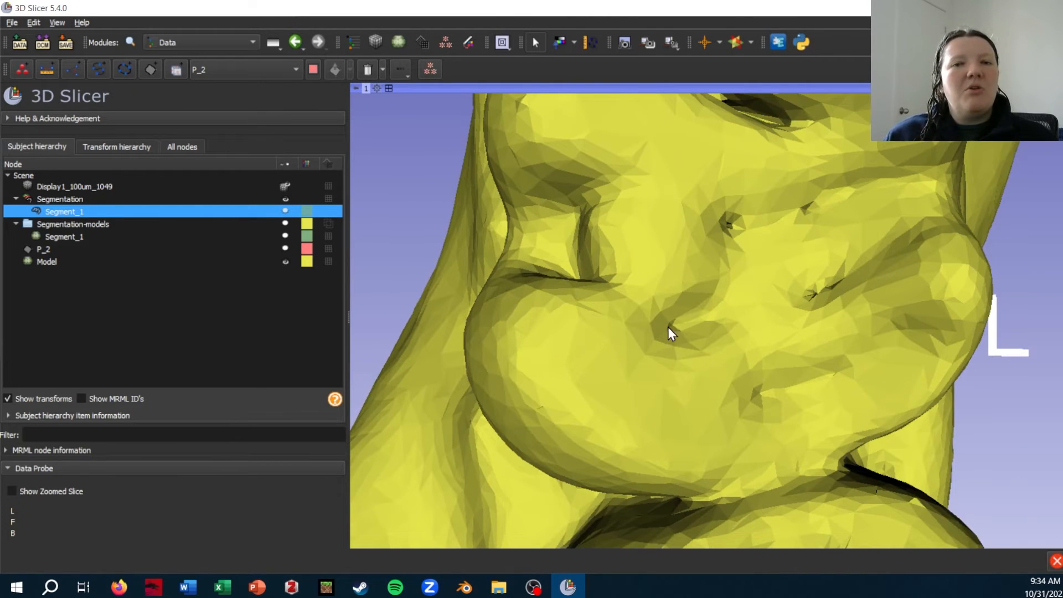
scroll(659, 351, "down", 4)
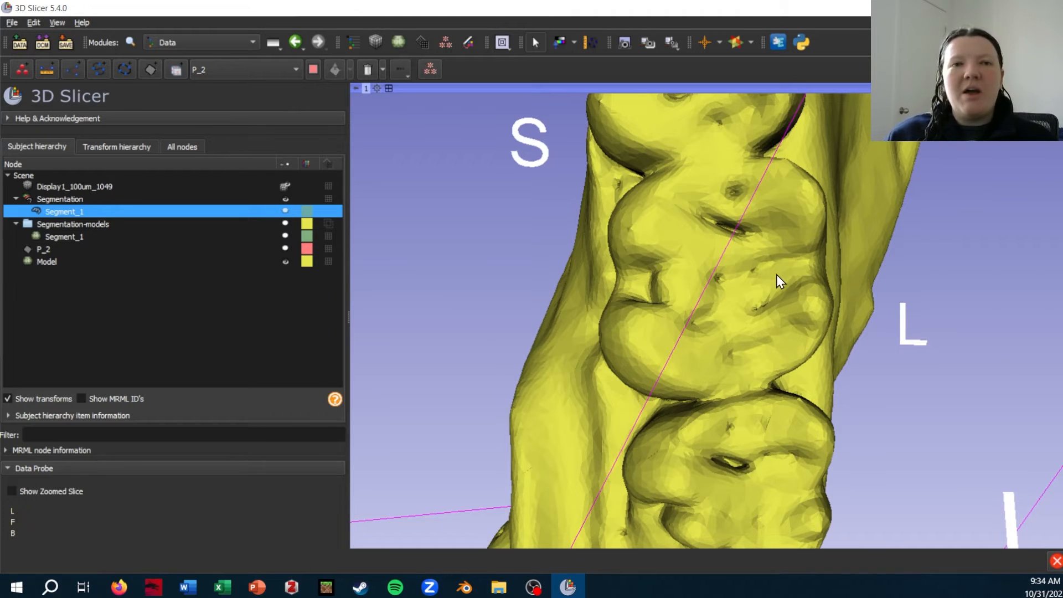
mouse_move(772, 281)
left_mouse_down()
mouse_move(726, 289)
mouse_move(659, 269)
mouse_move(746, 287)
left_mouse_up()
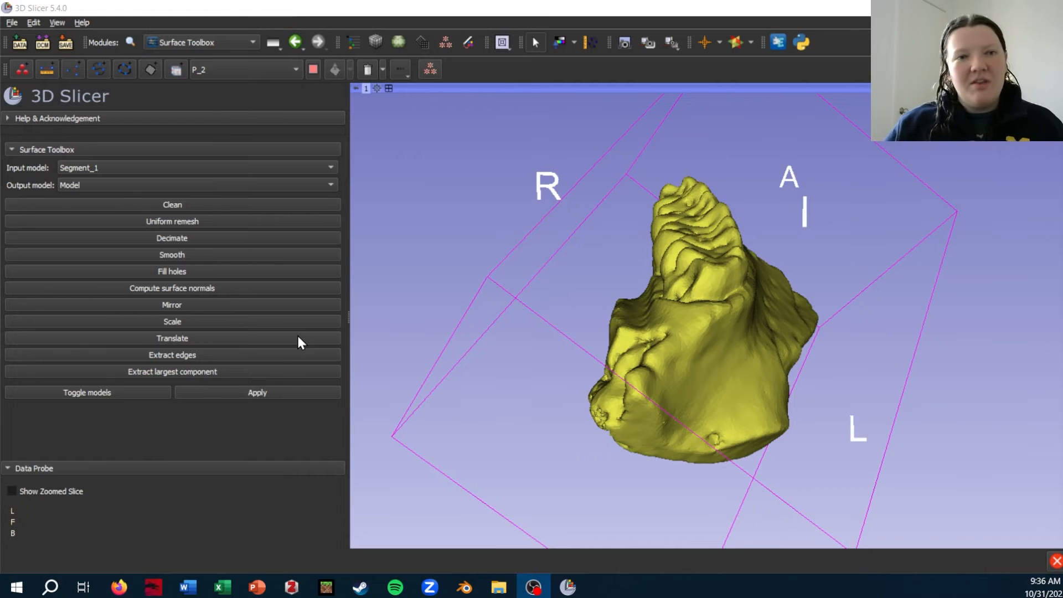
Mirror Segment_1 along the X axis into the output model and bring the mirrored jaw into view.
left_click_drag(841, 245, 678, 288)
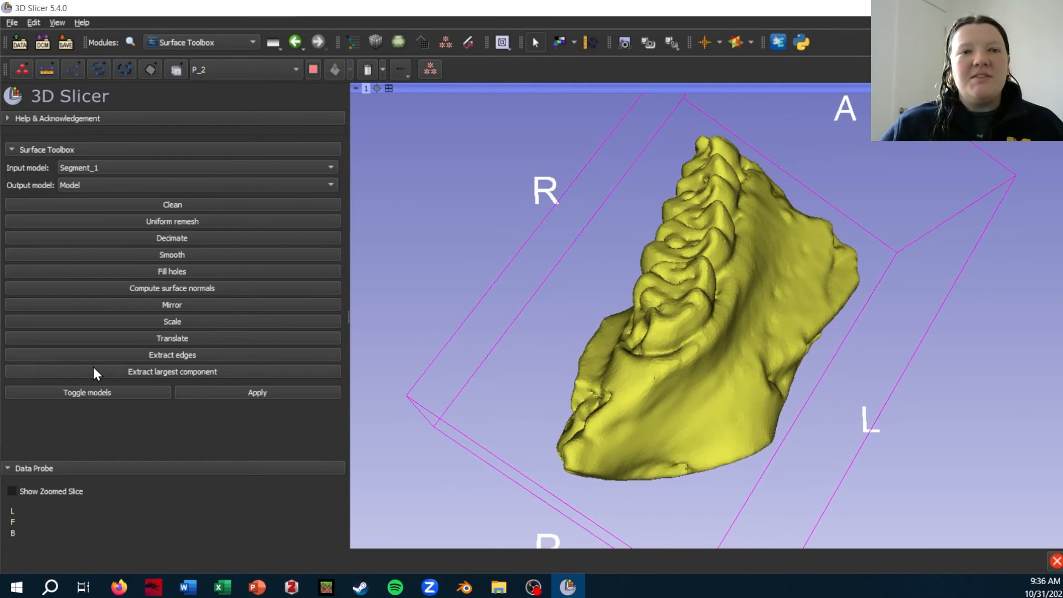
left_click(333, 303)
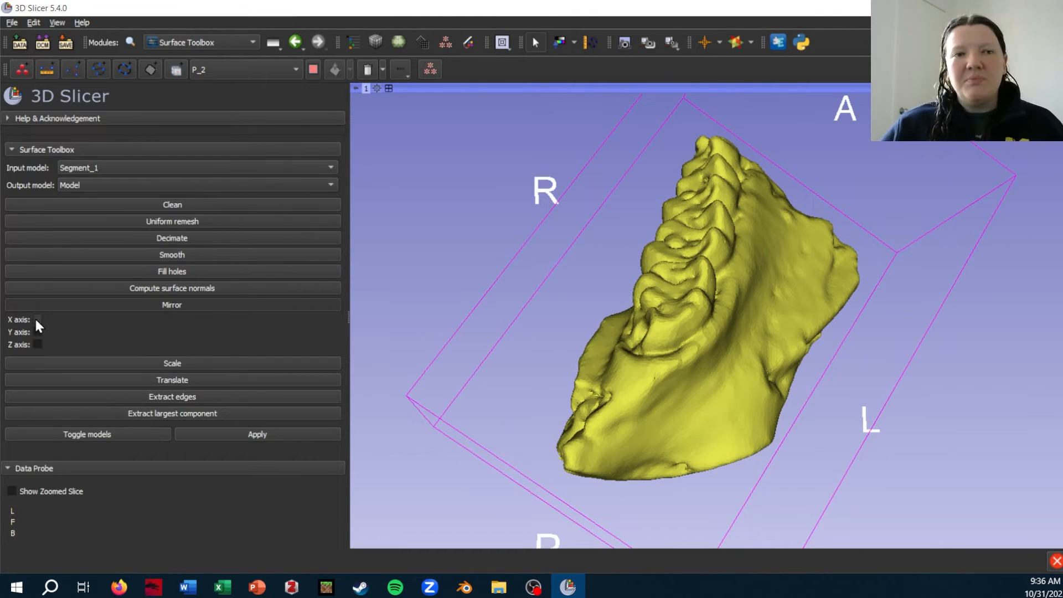
left_click(257, 434)
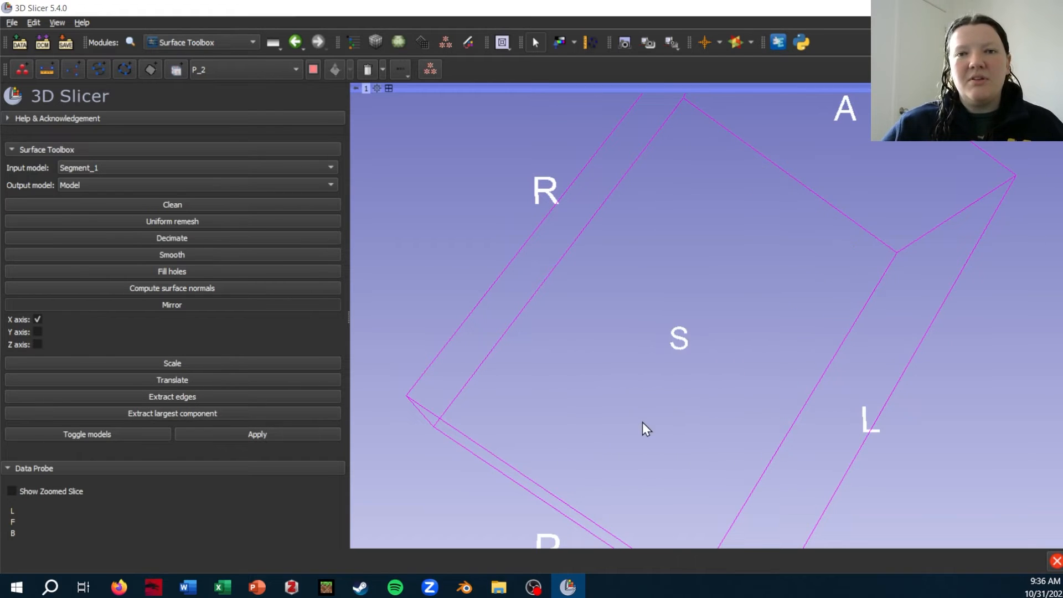
scroll(632, 344, "down", 4)
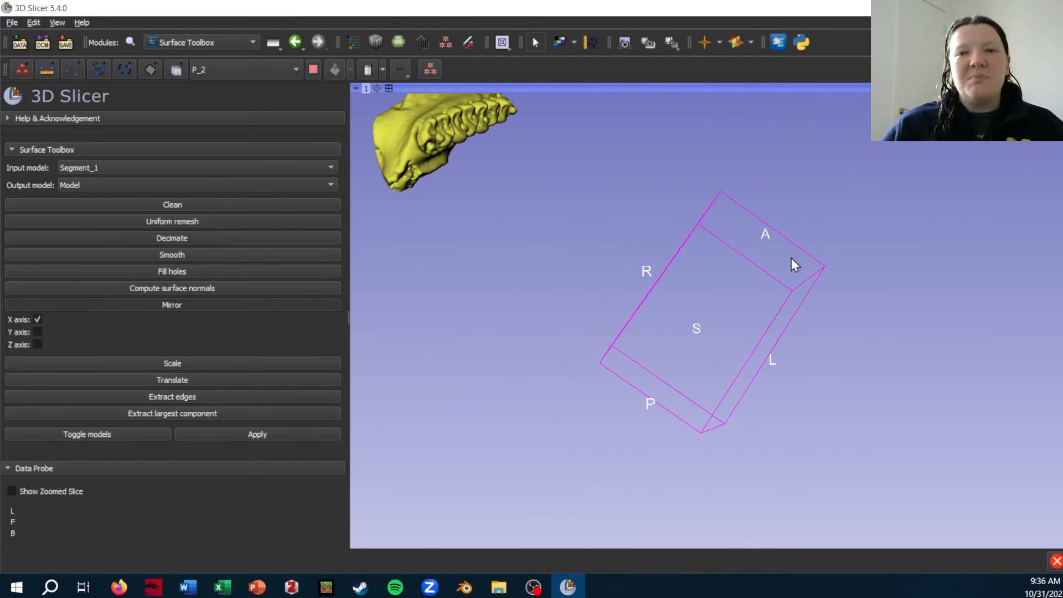
scroll(559, 232, "up", 3)
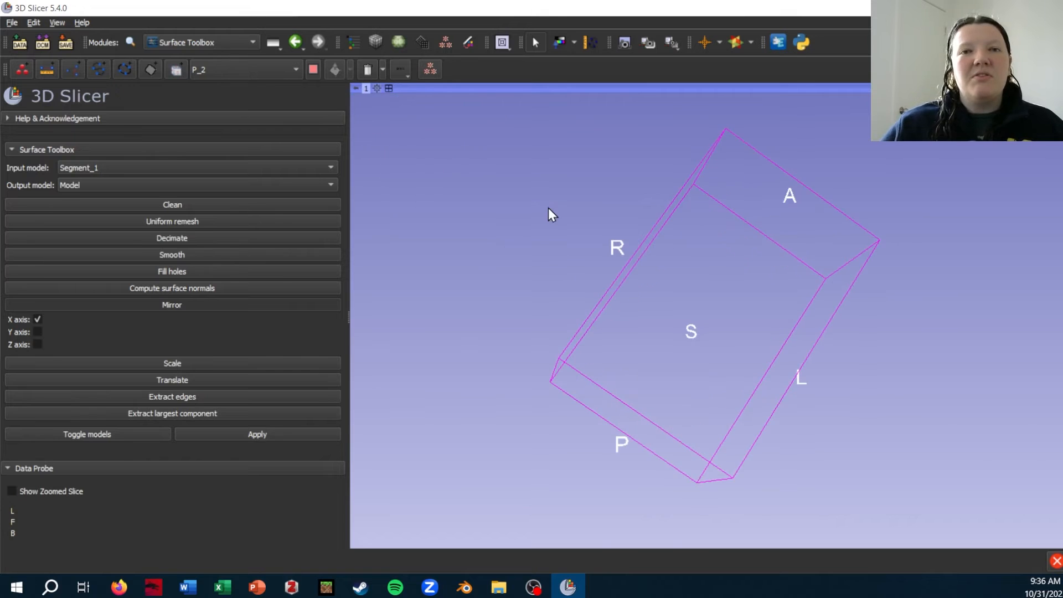
middle_click_drag(550, 214, 793, 311)
scroll(547, 224, "up", 3)
left_click_drag(792, 311, 726, 246)
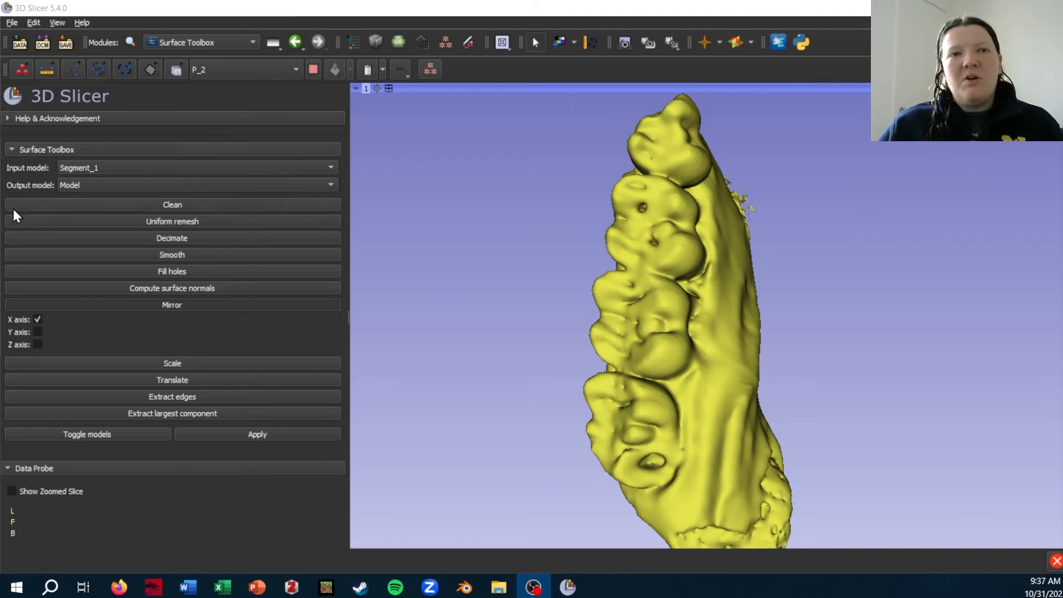
Switch to the Dynamic Modeler module found among the surface model tools.
left_click(220, 40)
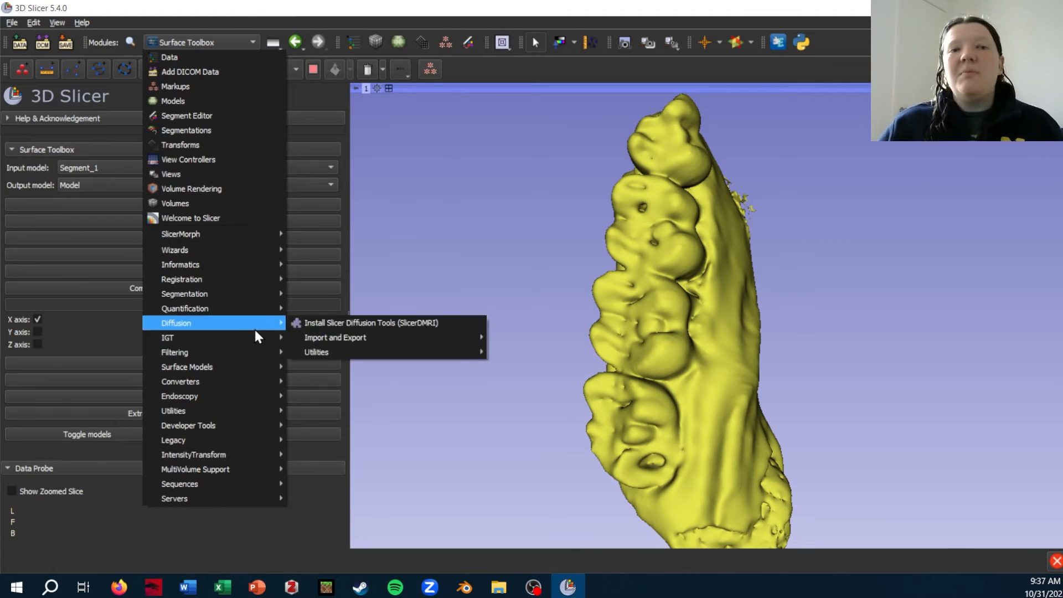
mouse_move(245, 370)
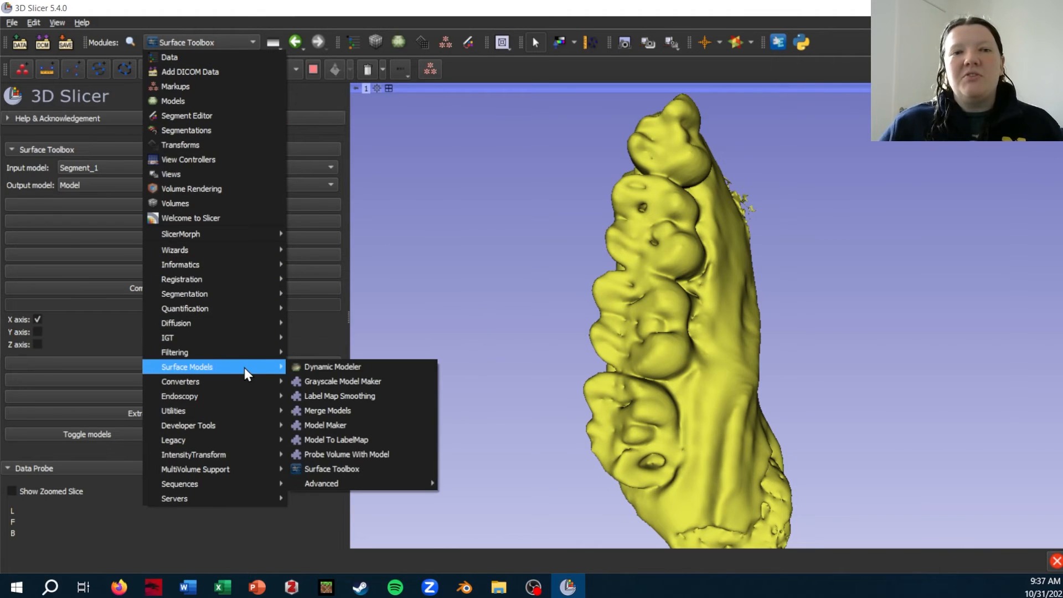
left_click(343, 368)
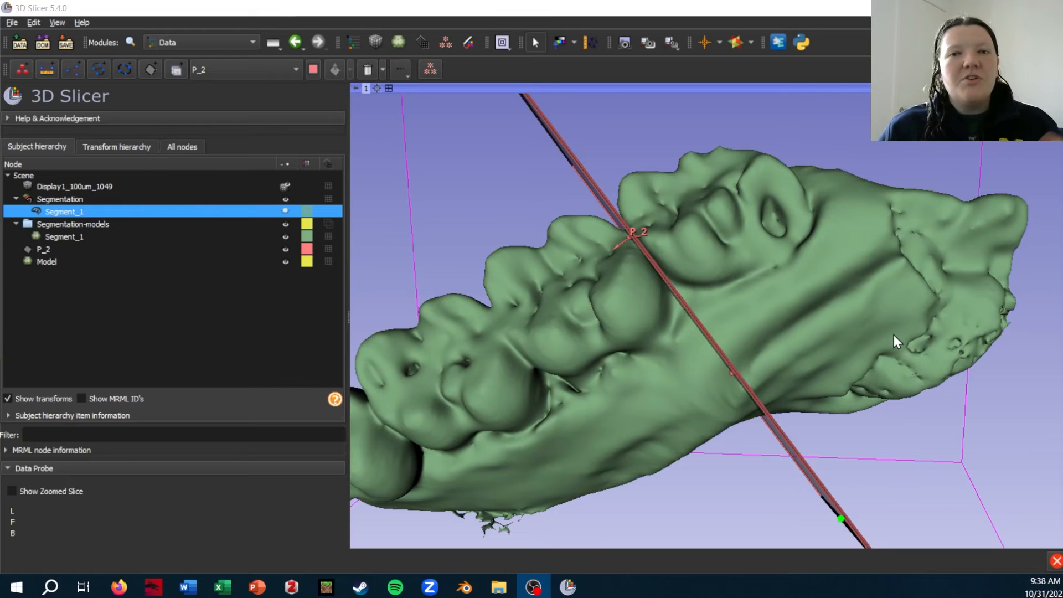
mouse_move(713, 265)
left_mouse_down()
mouse_move(736, 292)
mouse_move(723, 272)
left_mouse_up()
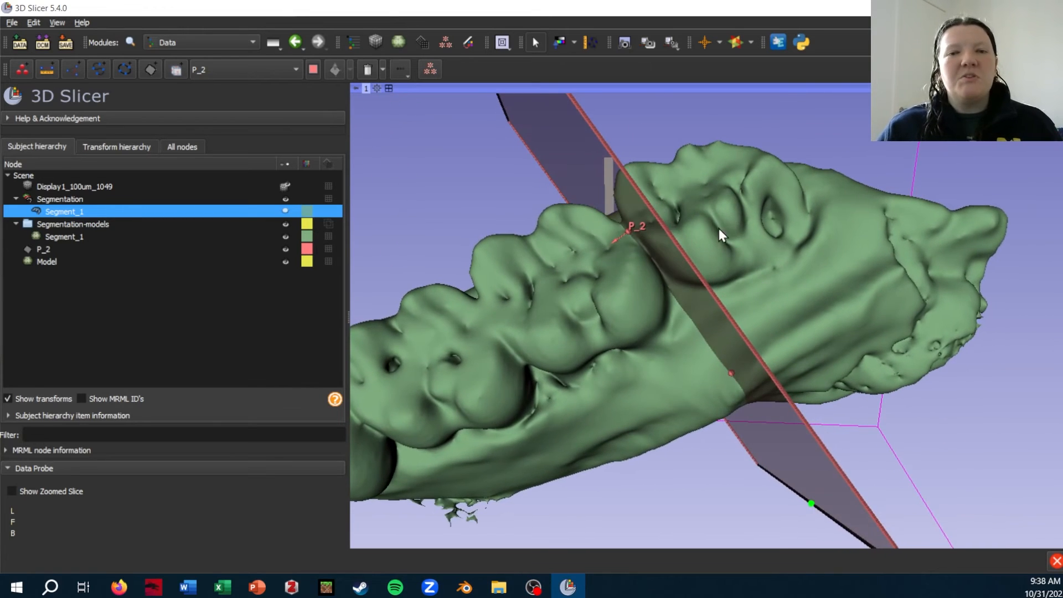
Check the P_2 plane's placement between the molars from several angles, then open the Dynamic Modeler module.
left_click_drag(719, 228, 718, 197)
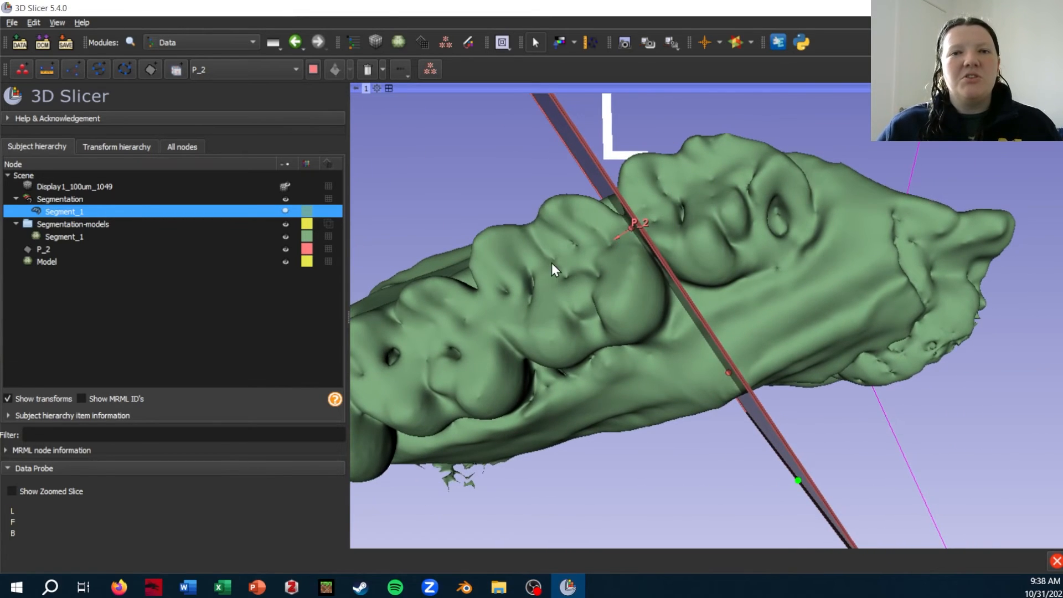
left_click_drag(552, 263, 637, 258)
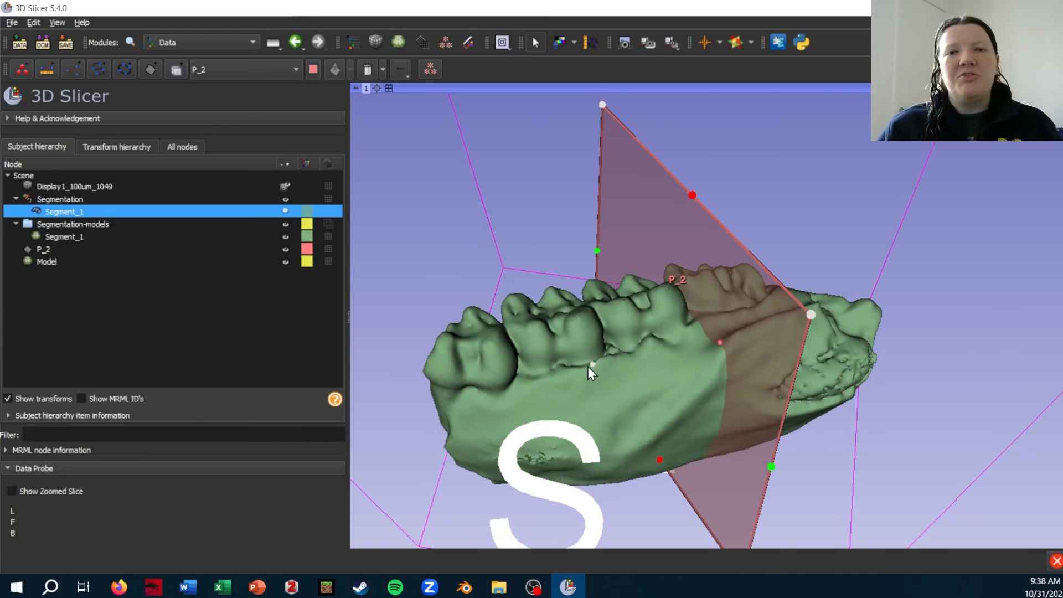
left_click_drag(881, 305, 878, 434)
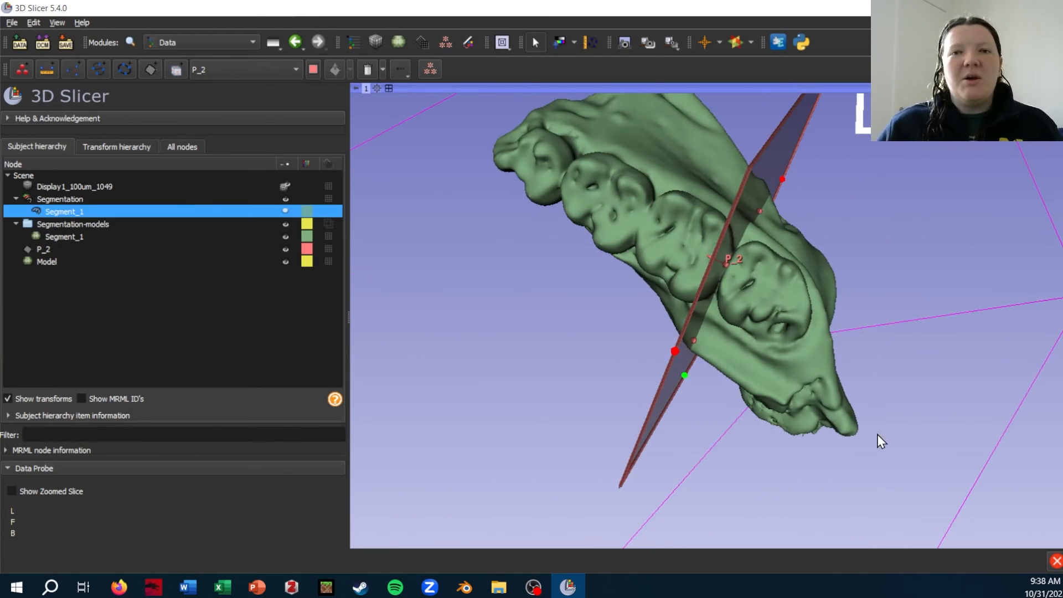
left_click(218, 43)
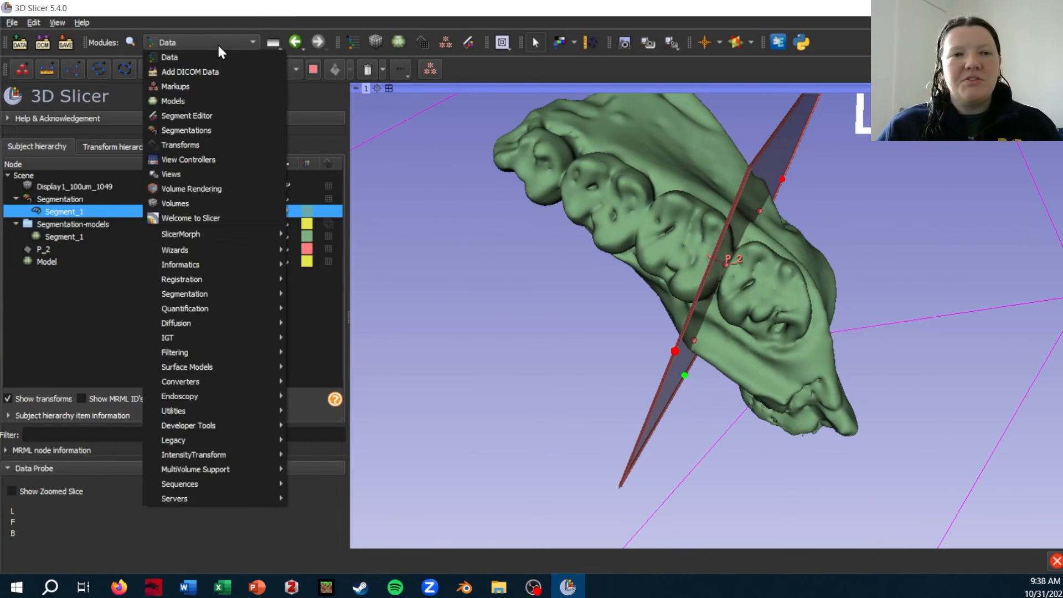
mouse_move(251, 367)
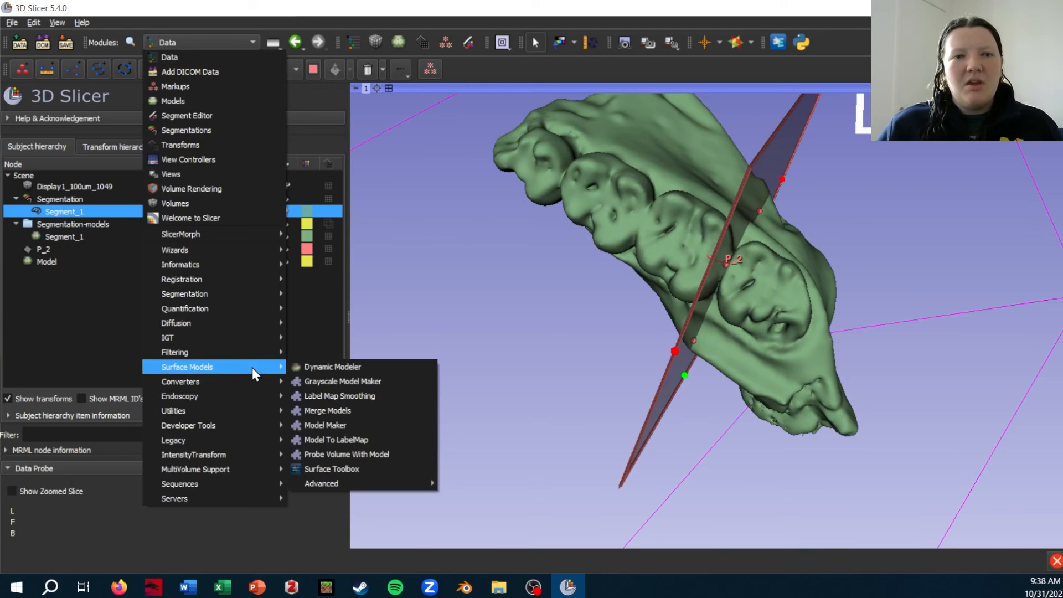
left_click(324, 369)
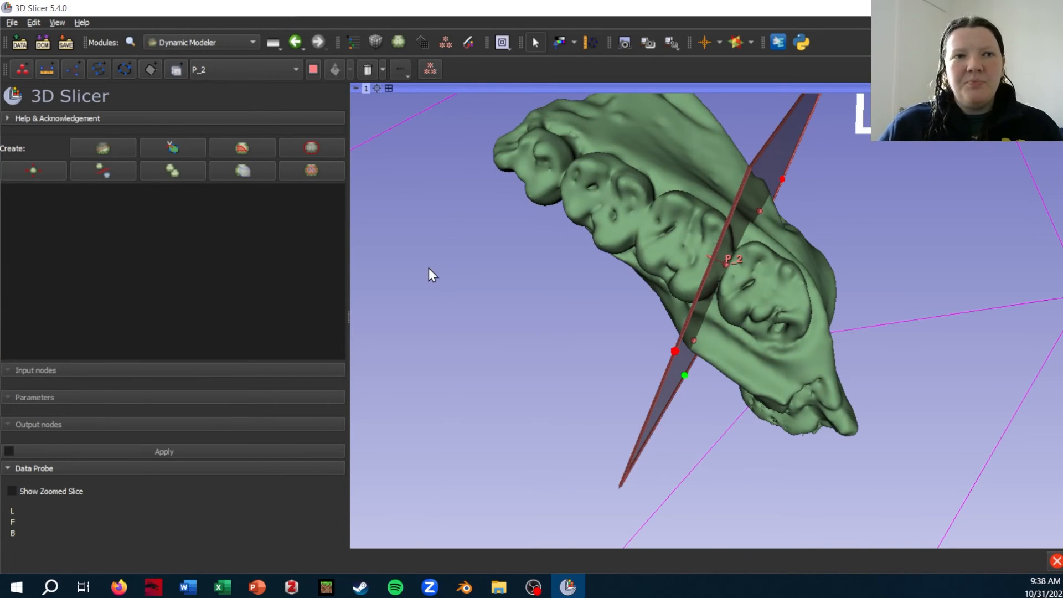
Plane-cut Segment_1 with plane P_2, using Cap surface and the Union operation, into Model_7 (positive side) and Model_8 (negative side).
left_click(112, 149)
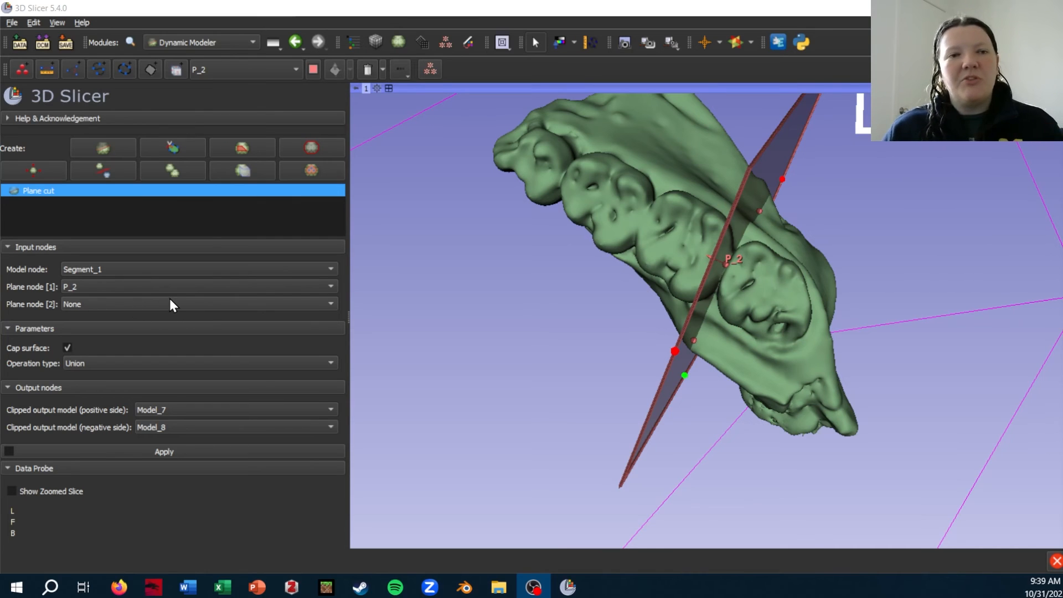
scroll(226, 308, "down", 2)
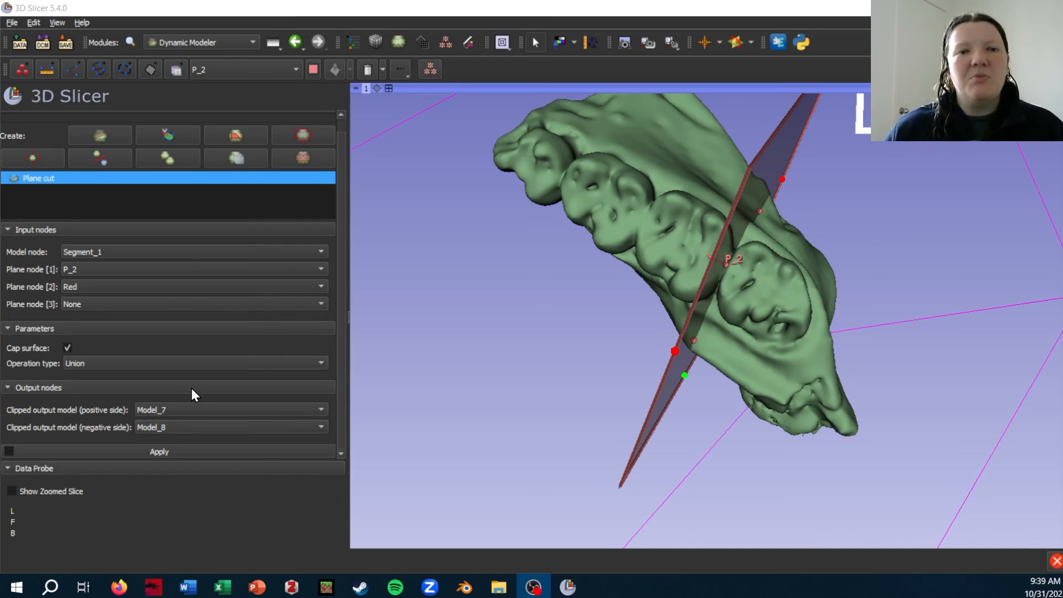
left_click(145, 448)
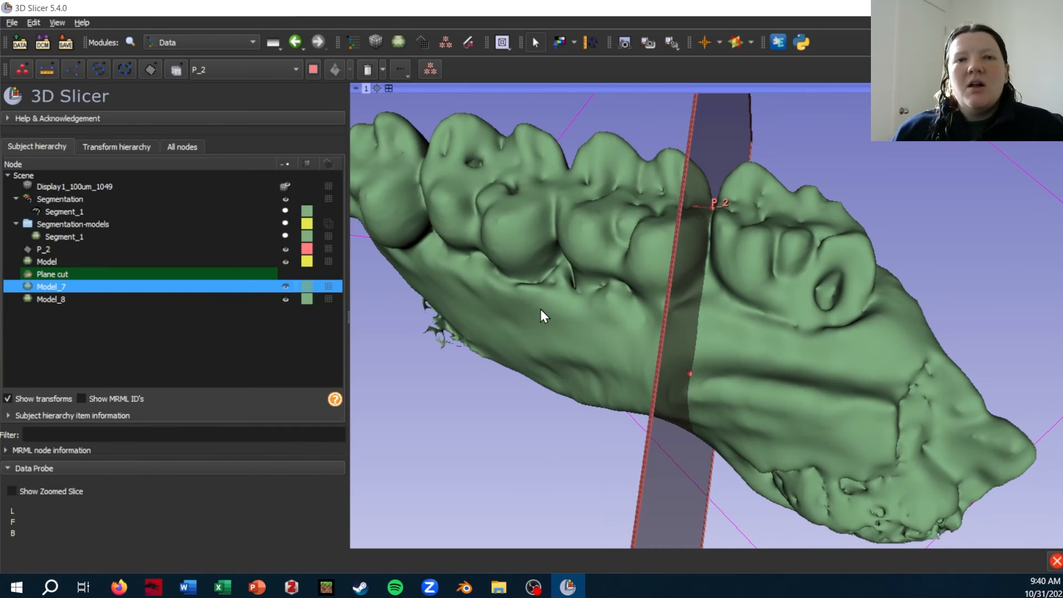
Hide and reshow Model_7 and Model_8 one at a time to identify the two clipped jaw pieces.
left_click_drag(666, 288, 937, 364)
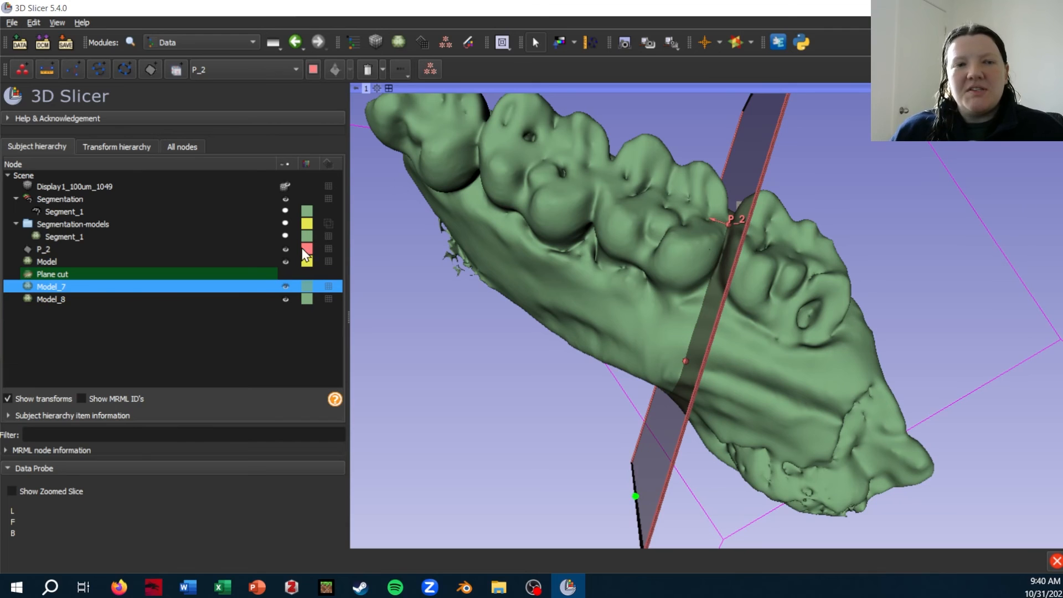
left_click(286, 286)
left_click(287, 286)
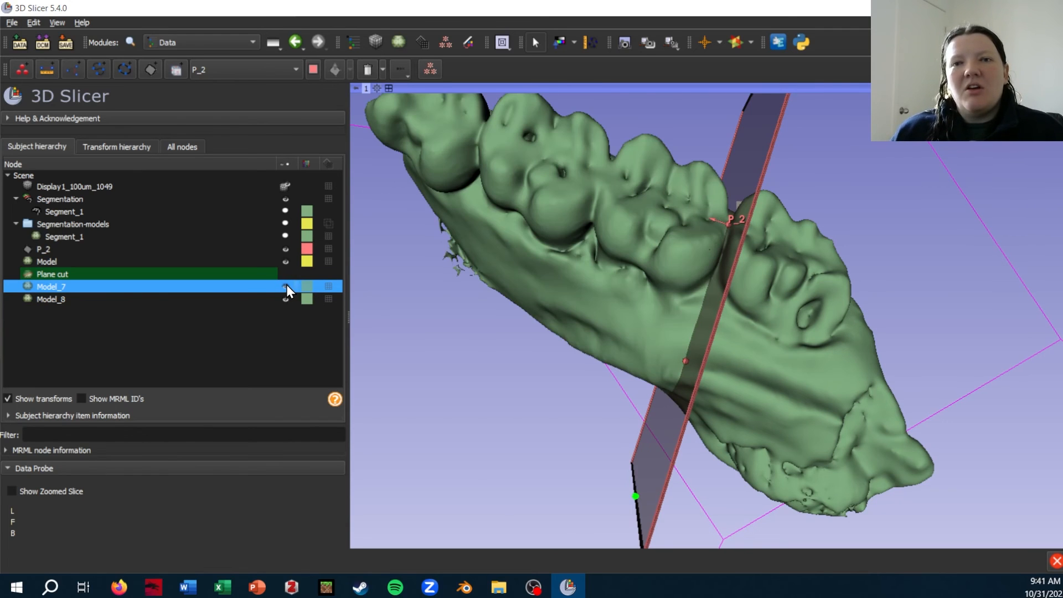
left_click(286, 300)
left_click(286, 300)
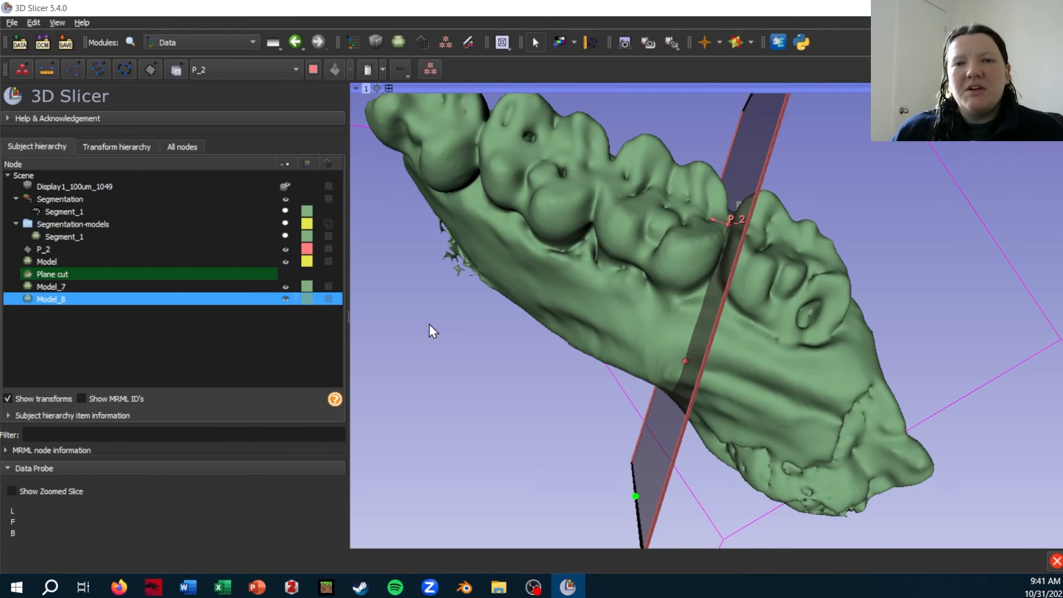
Isolate Model_7 and inspect its capped cut face, then show only Model_8 and view it from another angle.
left_click_drag(430, 324, 325, 268)
left_click(287, 300)
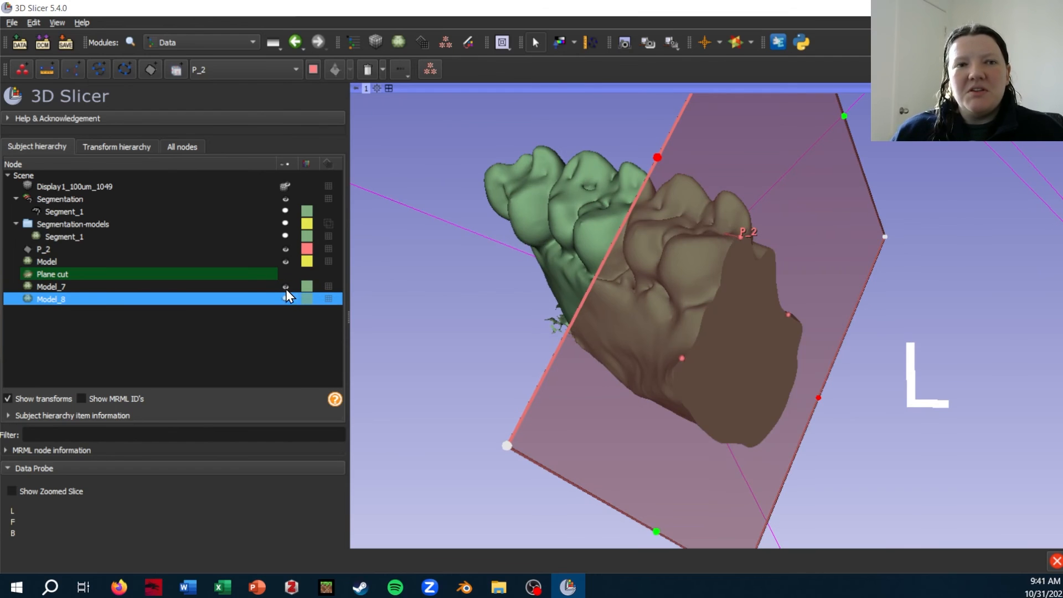
left_click(285, 287)
left_click(286, 299)
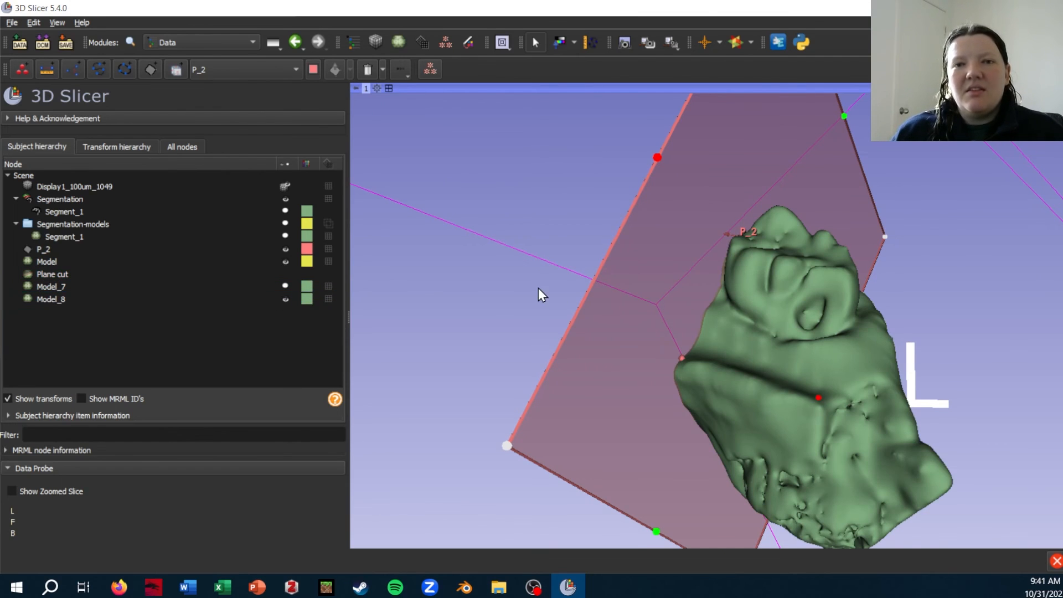
left_click_drag(541, 291, 310, 326)
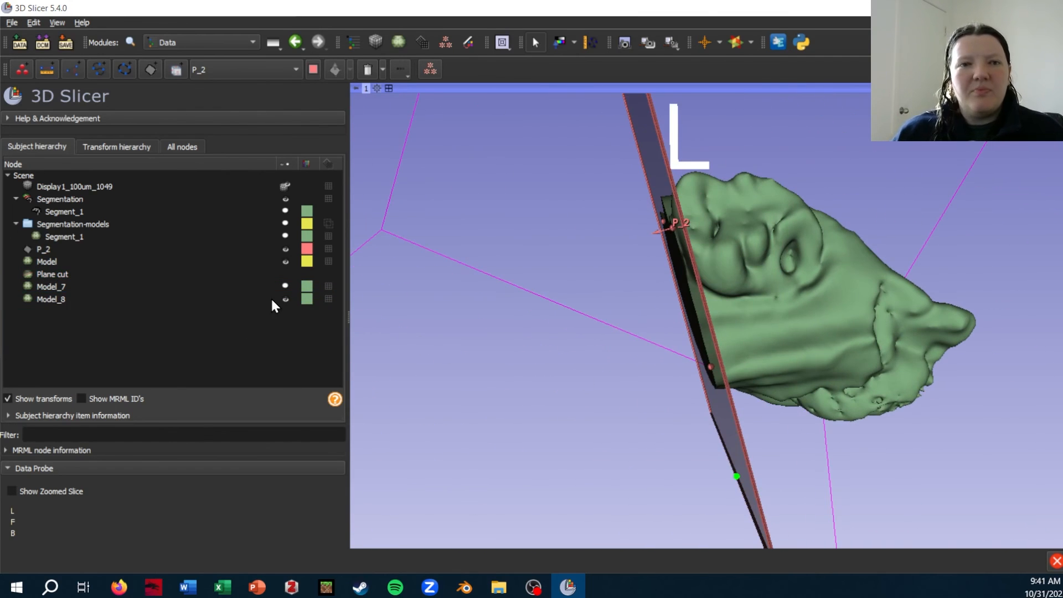